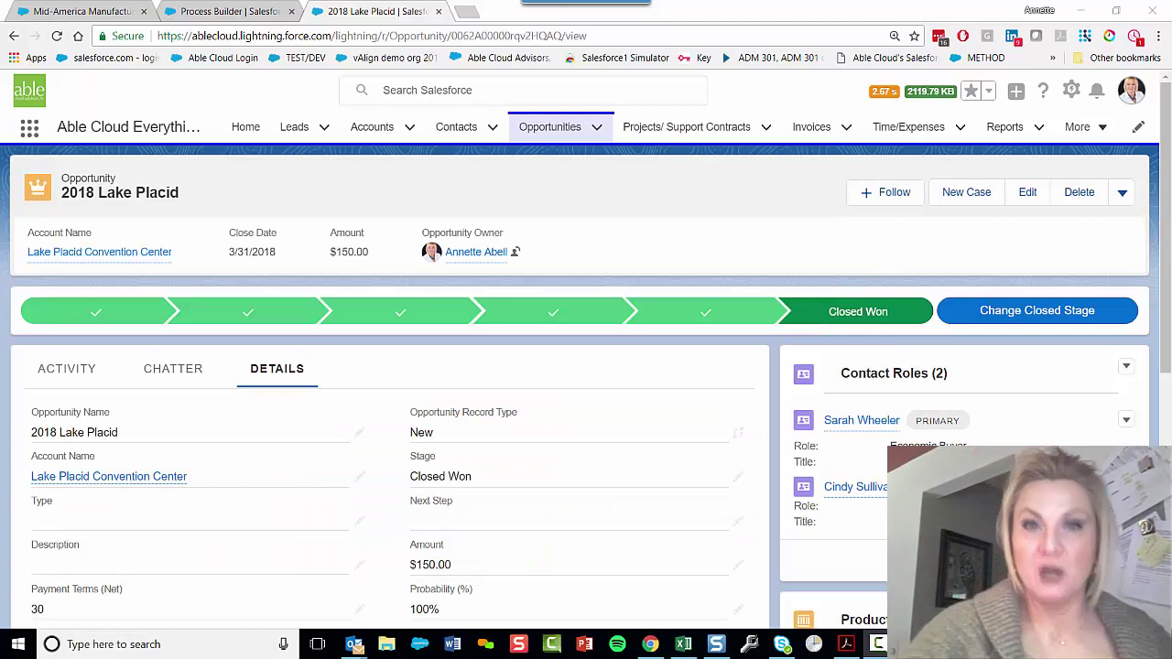
- Switch to the Process Builder tab showing the 'Push new Acct address to contacts' process
{"action": "left_click", "coordinate": [207, 12]}
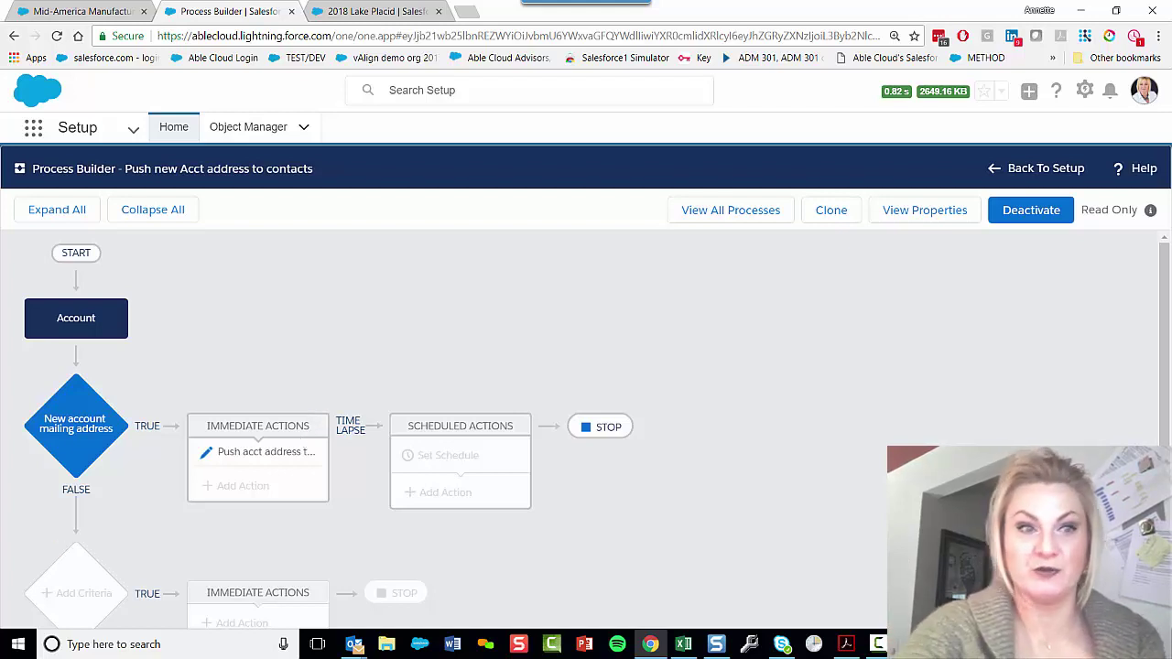
- Open the Account start node, note the created-or-edited condition, and expand the Advanced recursion setting
{"action": "left_click", "coordinate": [93, 329]}
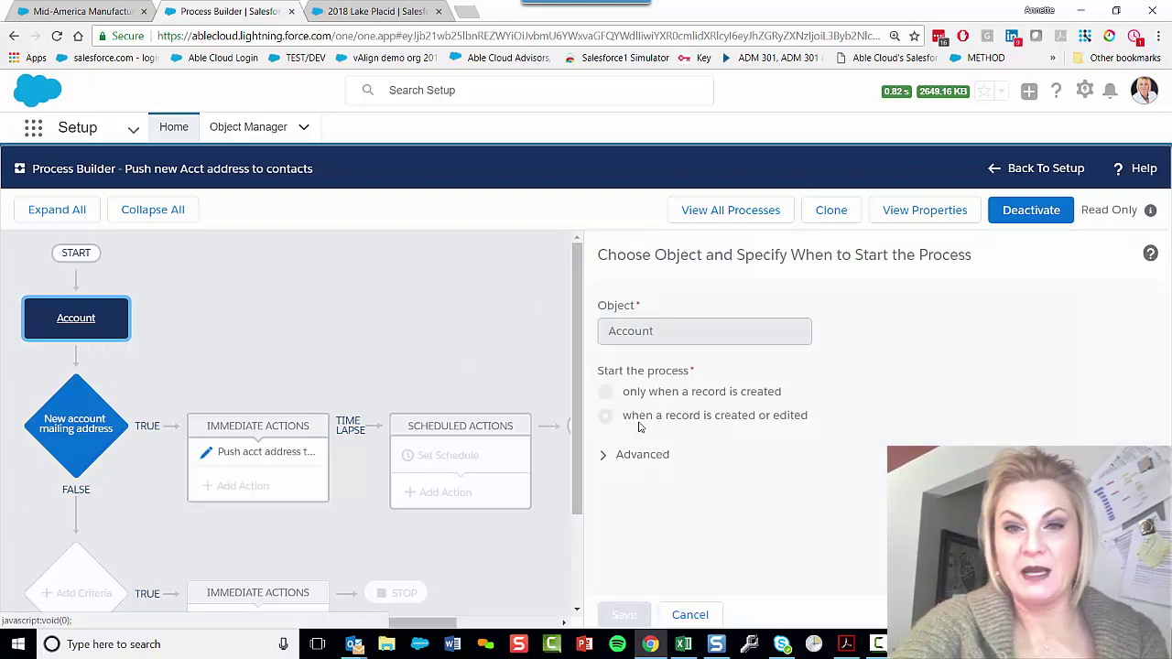
{"action": "left_click_drag", "start_coordinate": [639, 427], "coordinate": [813, 422]}
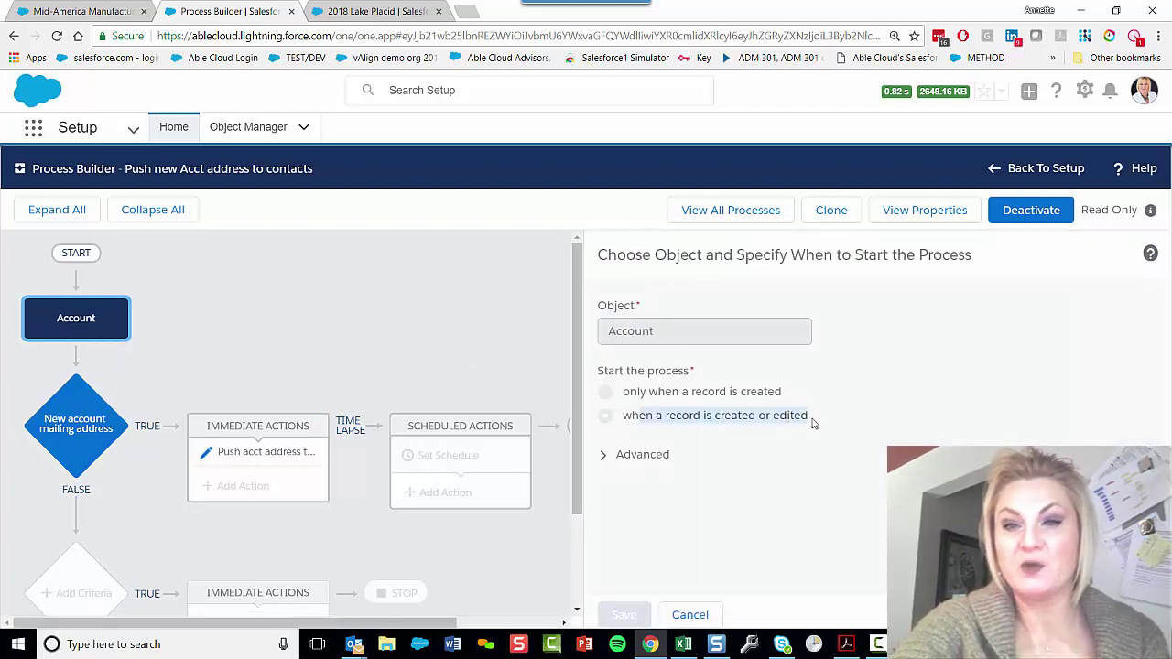
{"action": "left_click", "coordinate": [661, 458]}
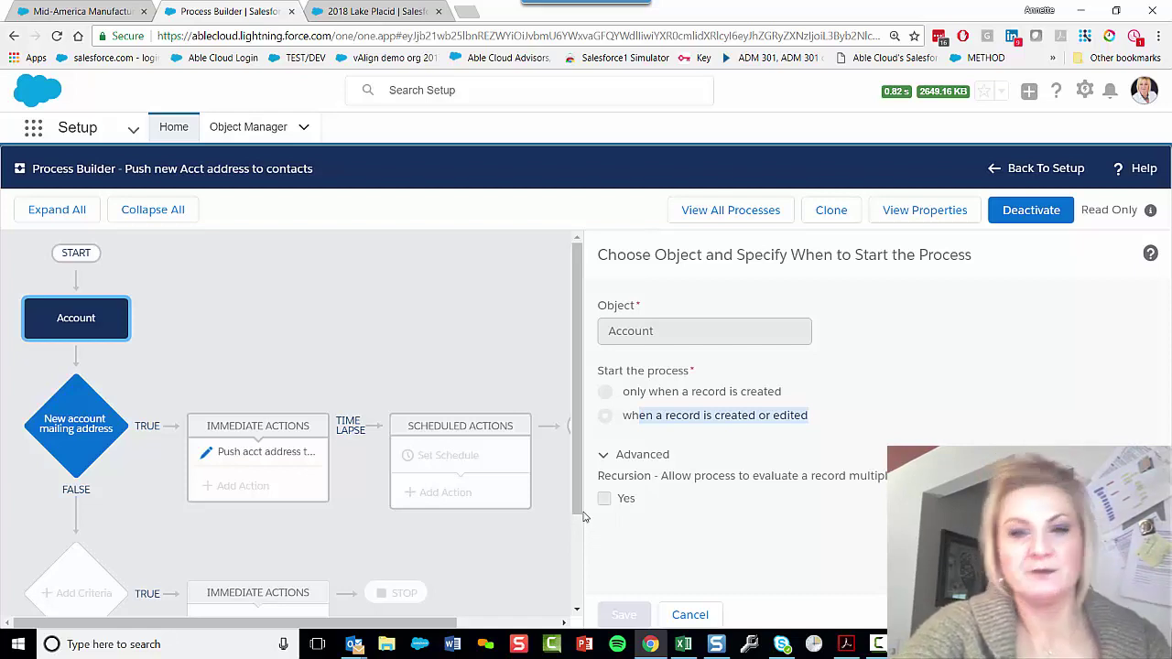
- Check the ISCHANGED billing street formula, then open the 'Push acct address to contact' action
{"action": "left_click", "coordinate": [77, 423]}
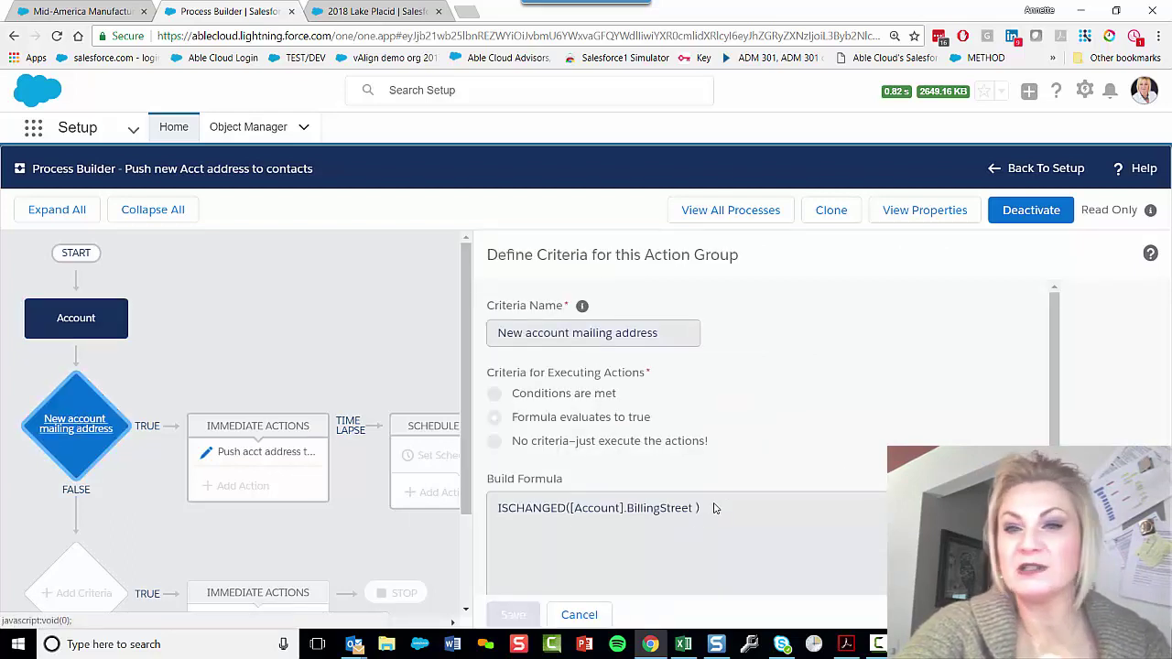
{"action": "left_click_drag", "start_coordinate": [701, 509], "coordinate": [497, 513]}
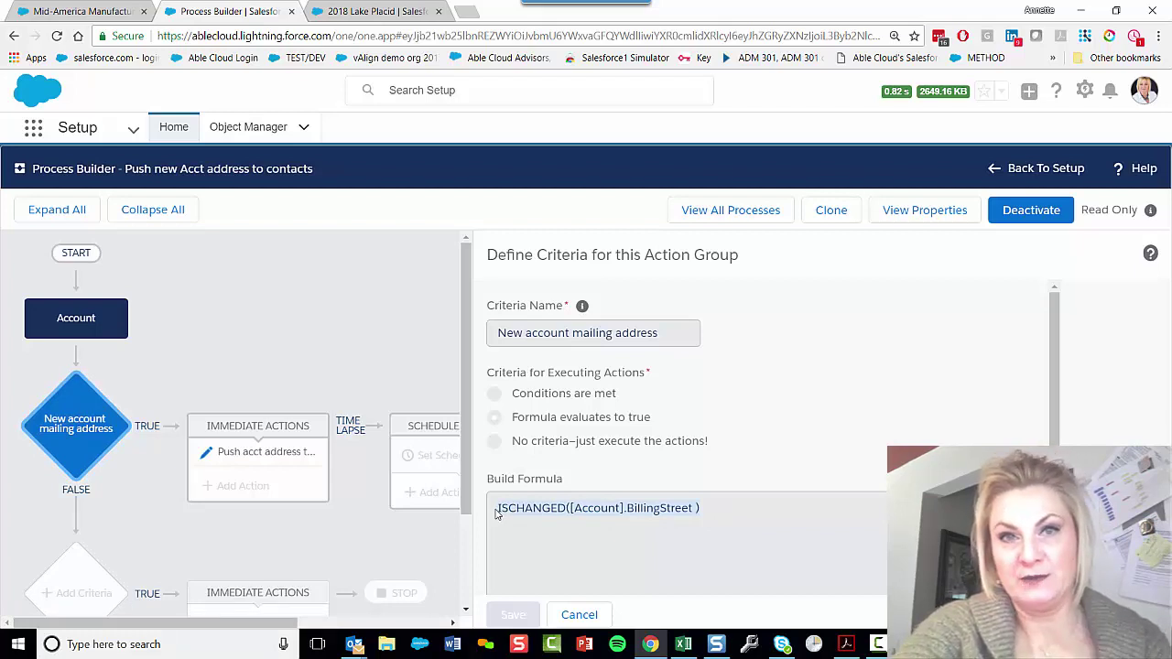
{"action": "left_click", "coordinate": [270, 465]}
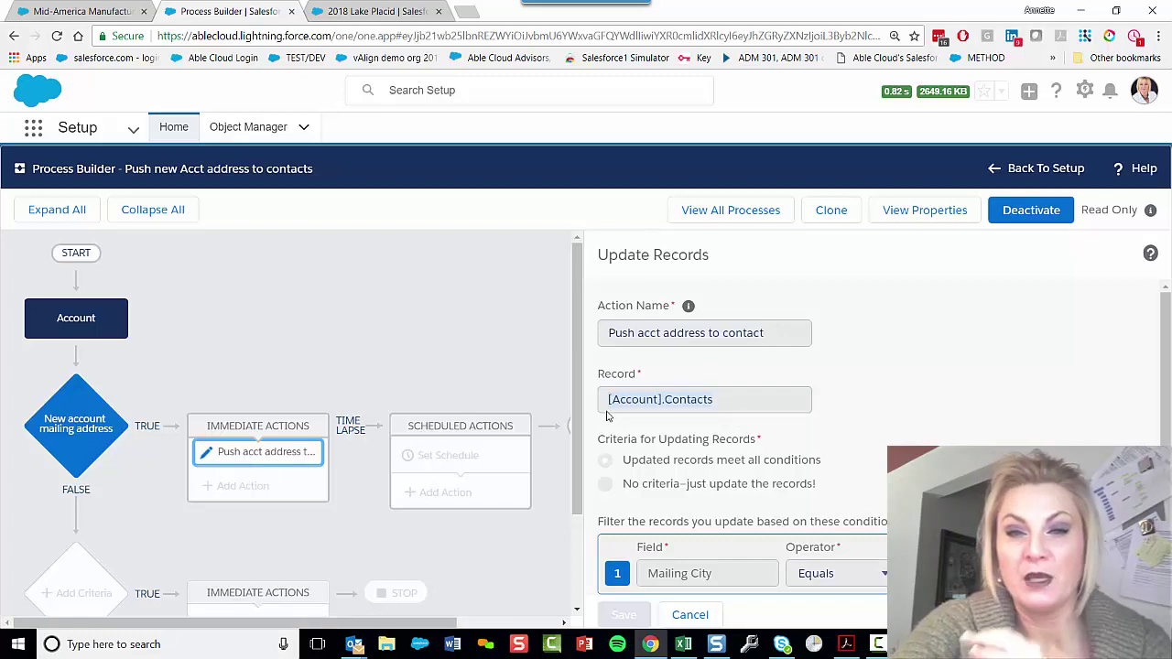
- Scroll to the contact mailing fields mapped from account billing values, like Mailing City
{"action": "scroll", "coordinate": [747, 555], "scroll_direction": "down", "scroll_amount": 3}
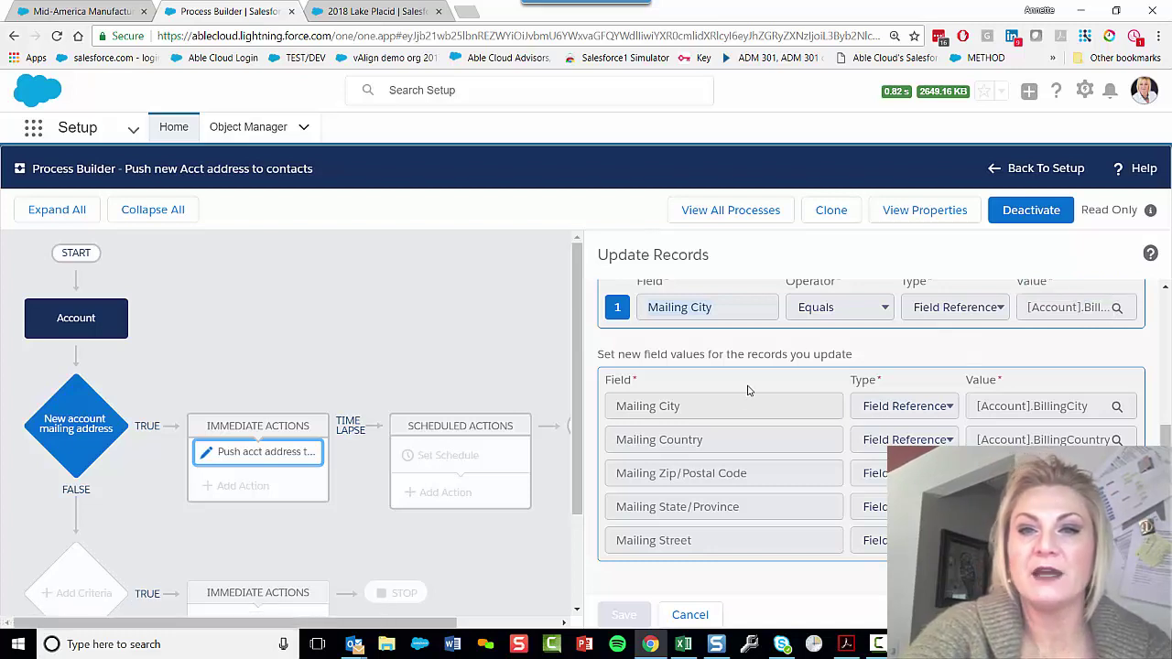
{"action": "left_click_drag", "start_coordinate": [598, 355], "coordinate": [884, 356]}
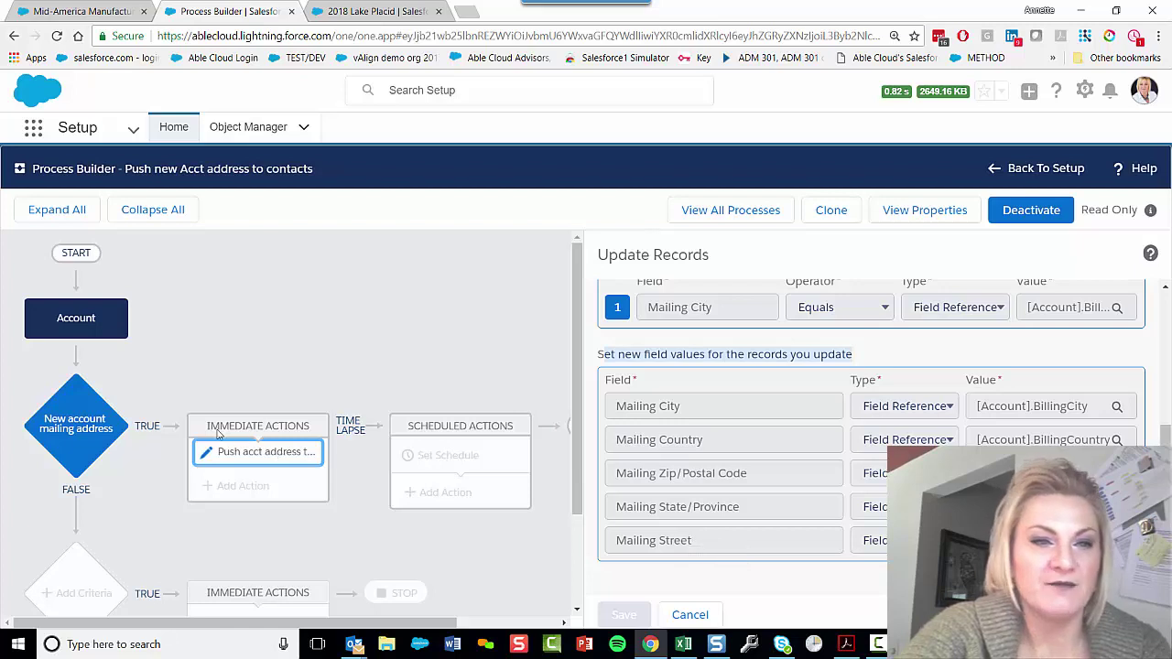
{"action": "left_click", "coordinate": [77, 431]}
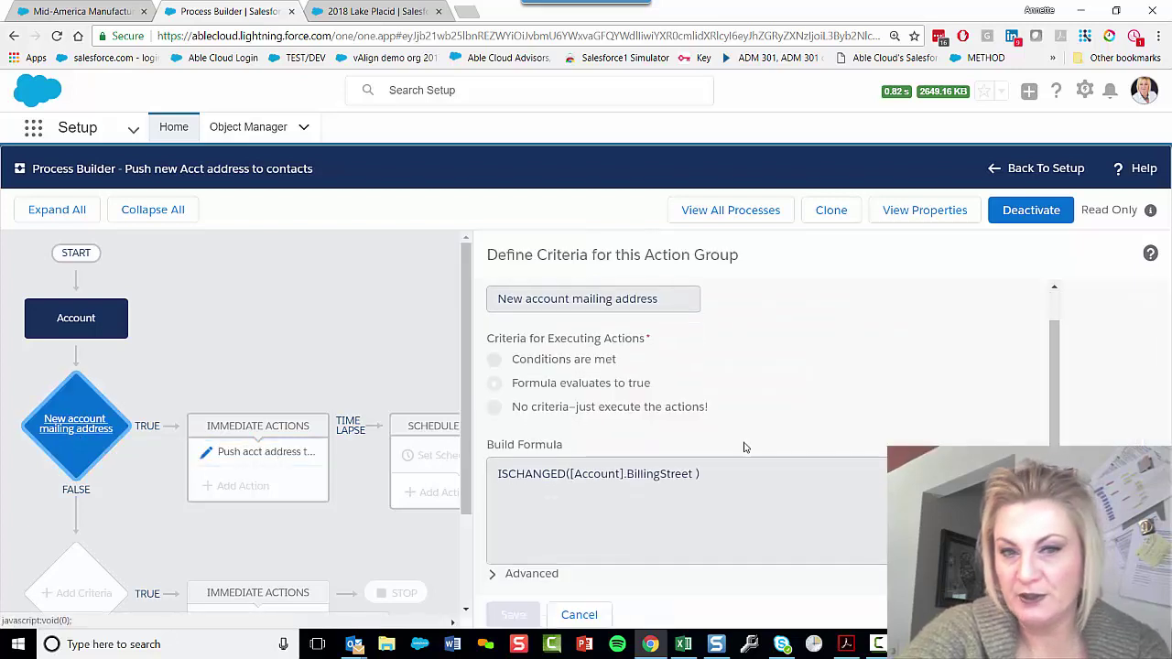
{"action": "left_click", "coordinate": [530, 575]}
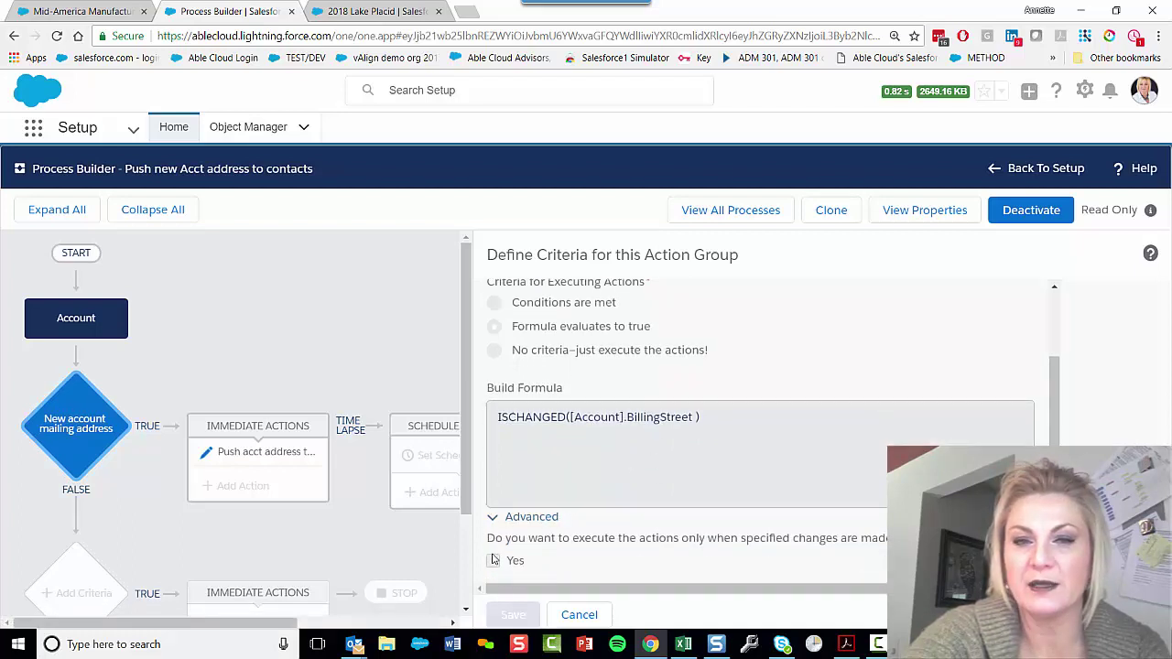
{"action": "left_click_drag", "start_coordinate": [490, 541], "coordinate": [906, 541]}
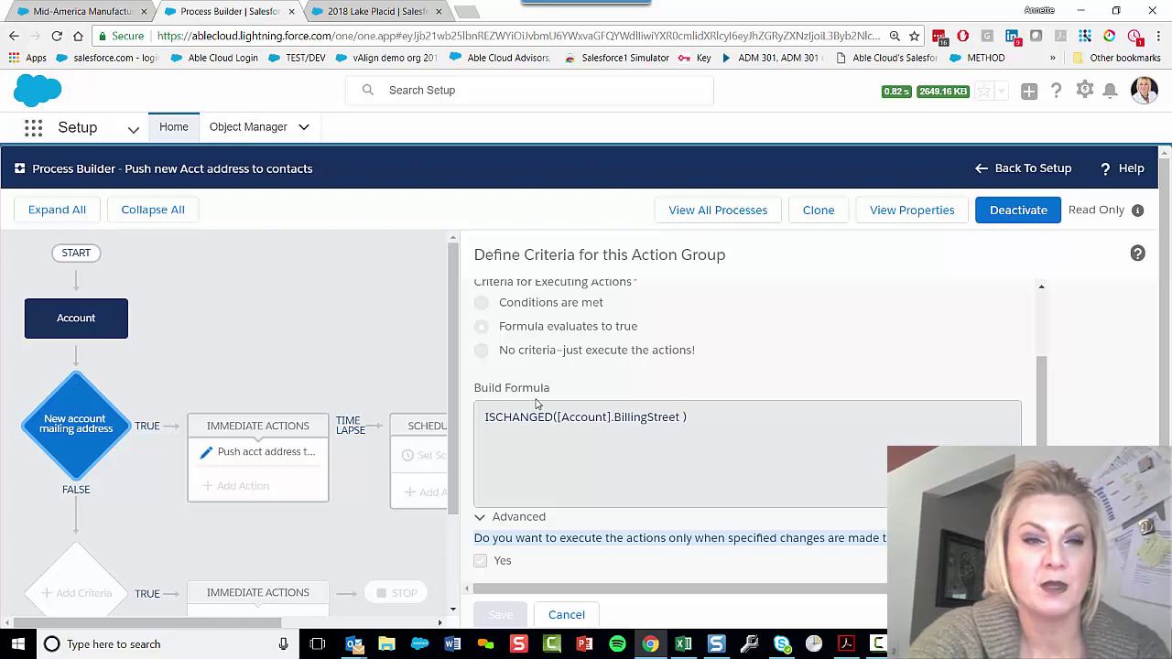
{"action": "left_click", "coordinate": [245, 460]}
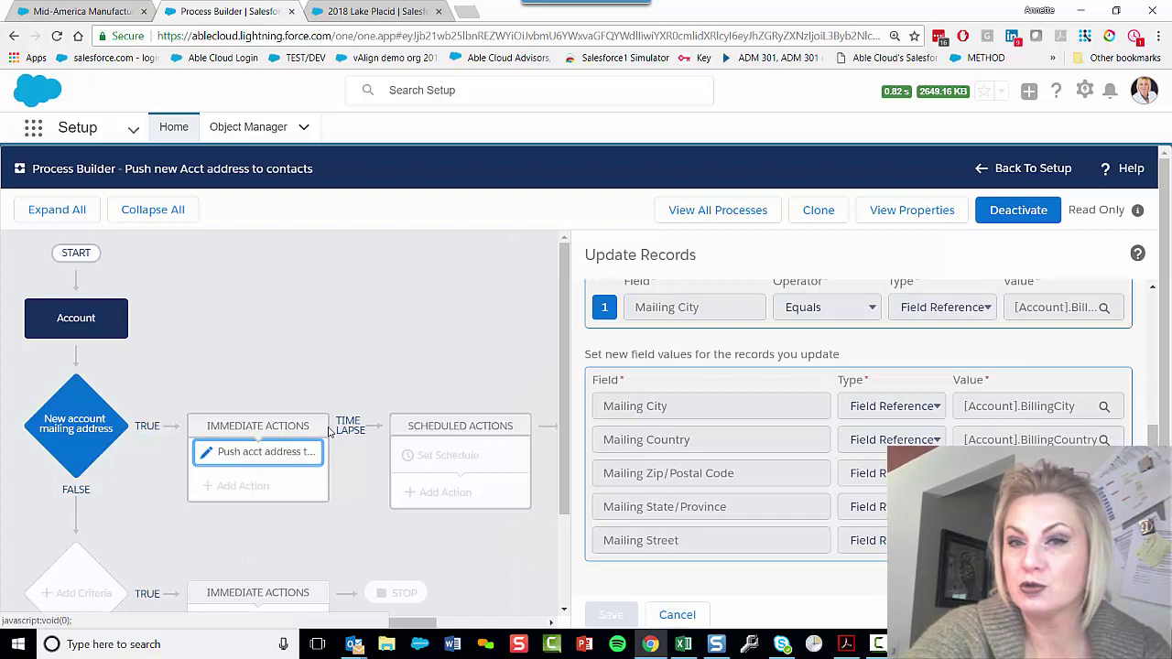
- Switch to the Mid-America Manufacturing account record and show its Details fields
{"action": "left_click", "coordinate": [119, 13]}
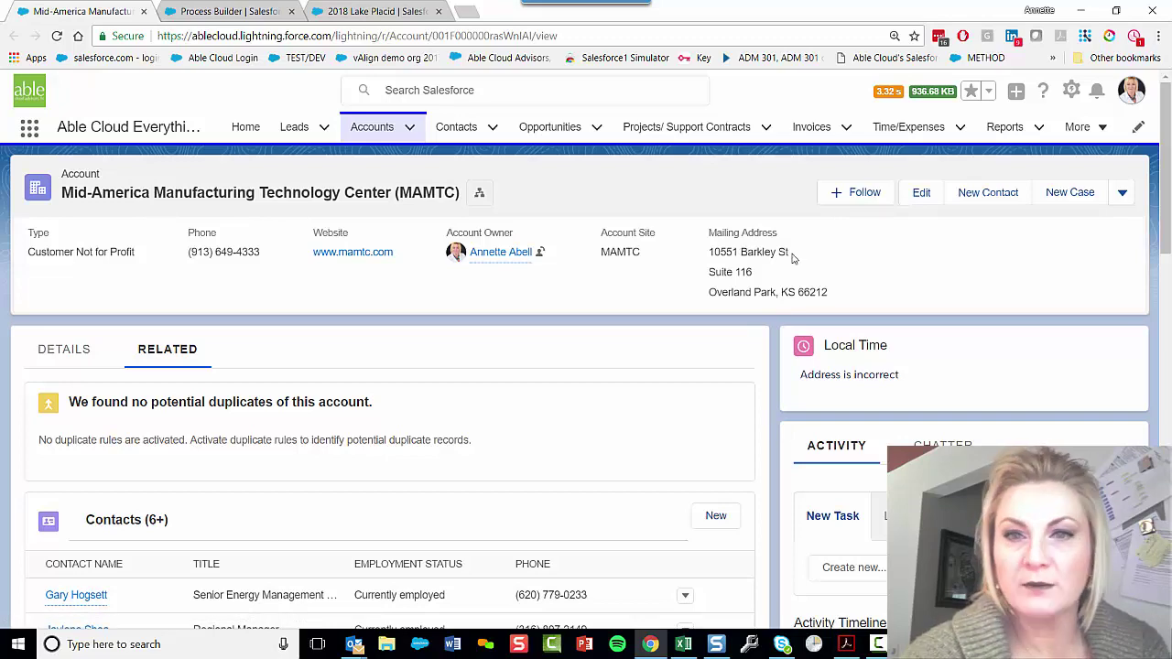
{"action": "scroll", "coordinate": [403, 275], "scroll_direction": "down", "scroll_amount": 3}
{"action": "scroll", "coordinate": [338, 308], "scroll_direction": "up", "scroll_amount": 3}
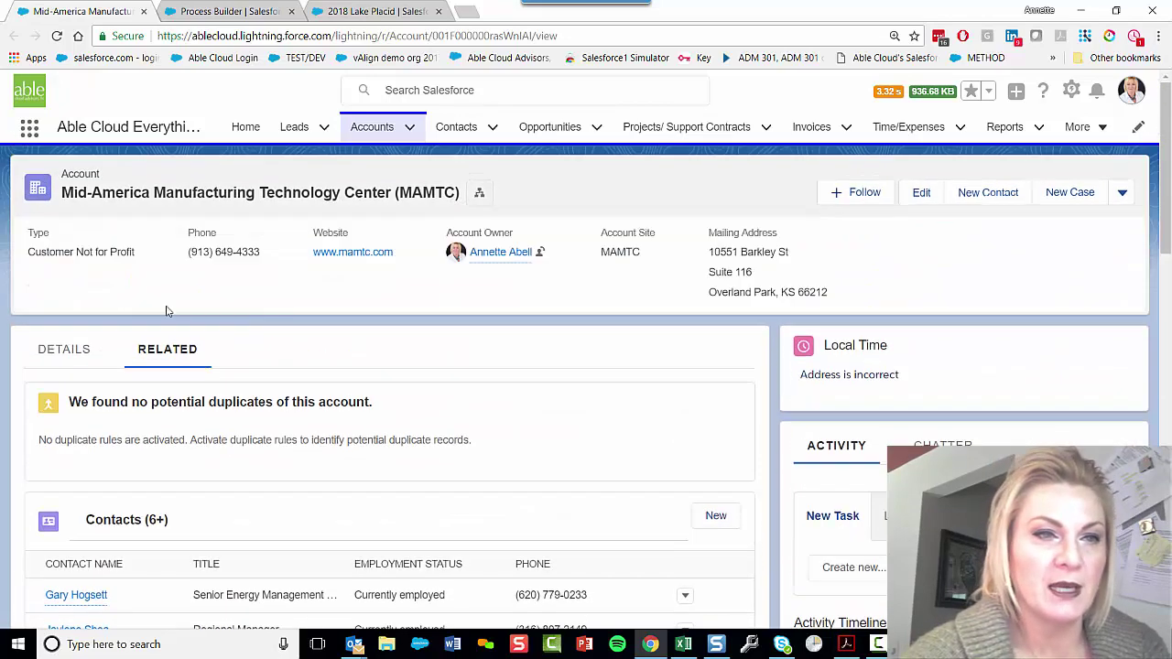
{"action": "left_click", "coordinate": [62, 348]}
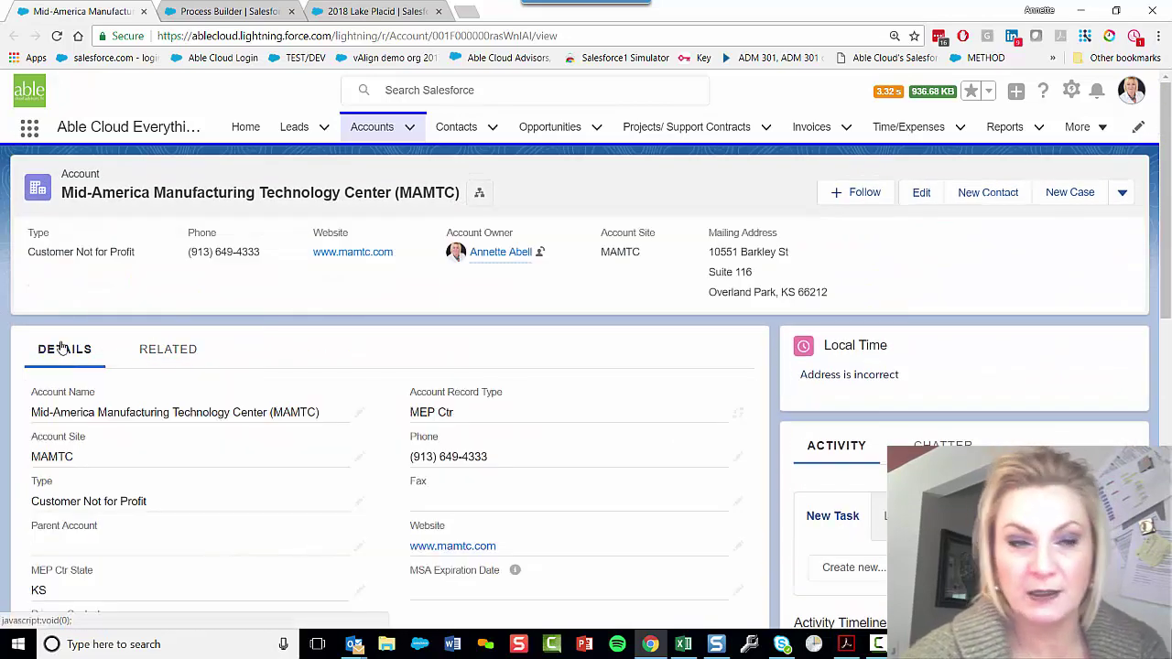
- Change the mailing street from 10551 to 10550 Barkley St and save the account
{"action": "scroll", "coordinate": [73, 351], "scroll_direction": "down", "scroll_amount": 5}
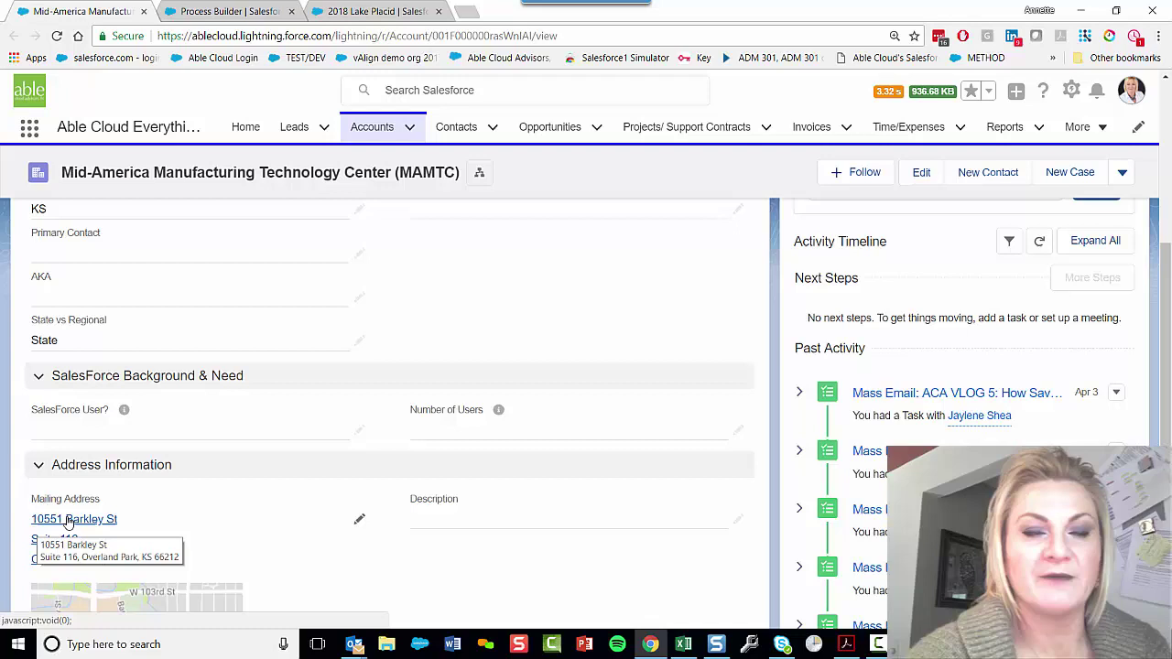
{"action": "left_click", "coordinate": [360, 522]}
{"action": "left_click", "coordinate": [78, 412]}
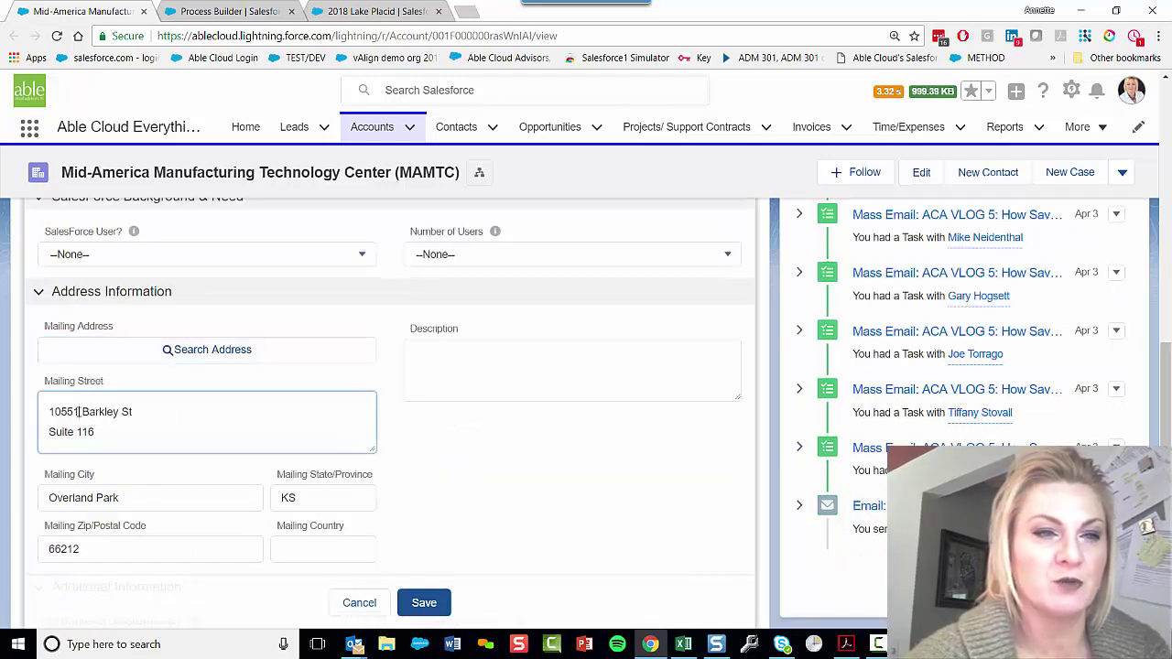
{"action": "type", "text": "0"}
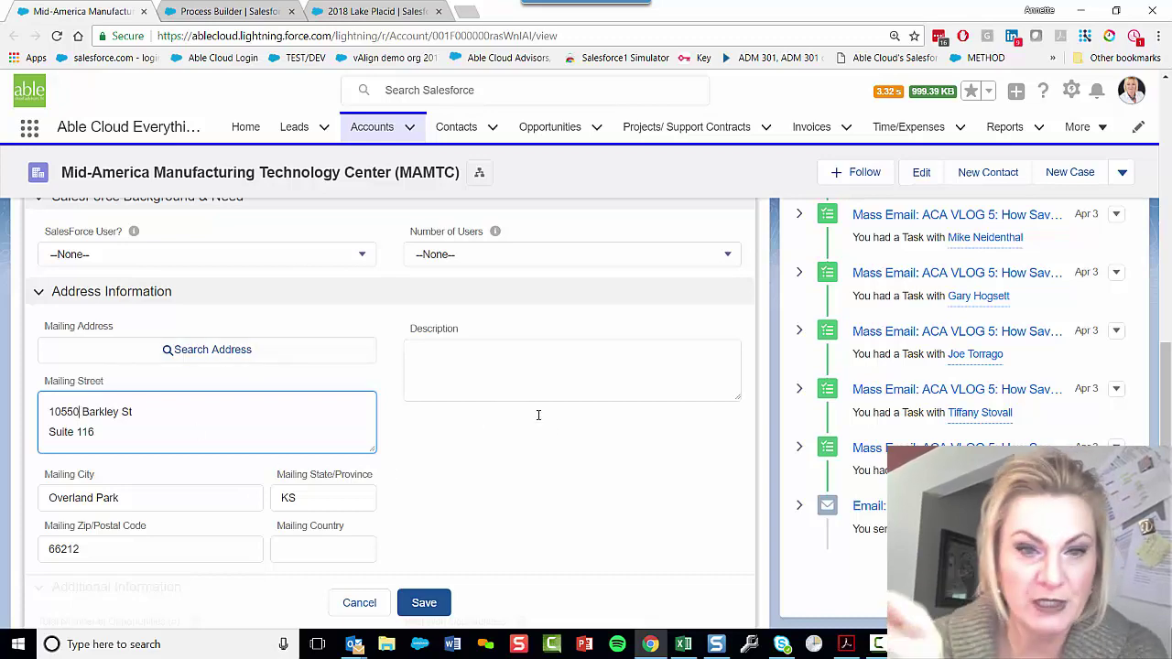
{"action": "left_click", "coordinate": [413, 608]}
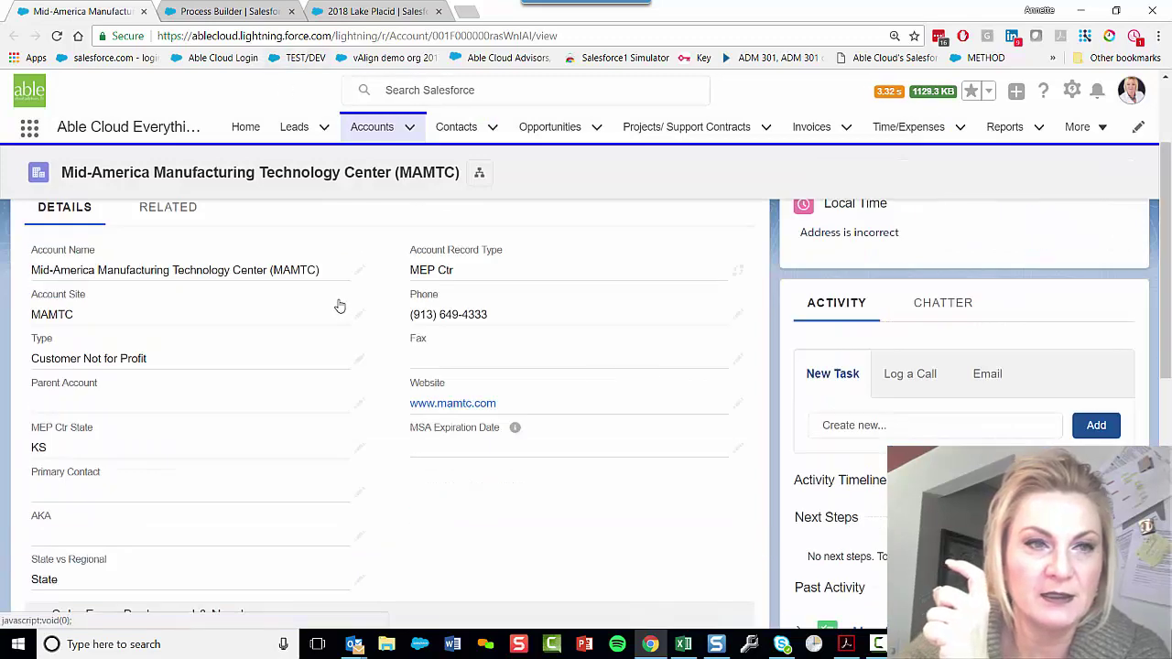
- Go to the account's Related records and view all 10 contacts
{"action": "left_click", "coordinate": [161, 354]}
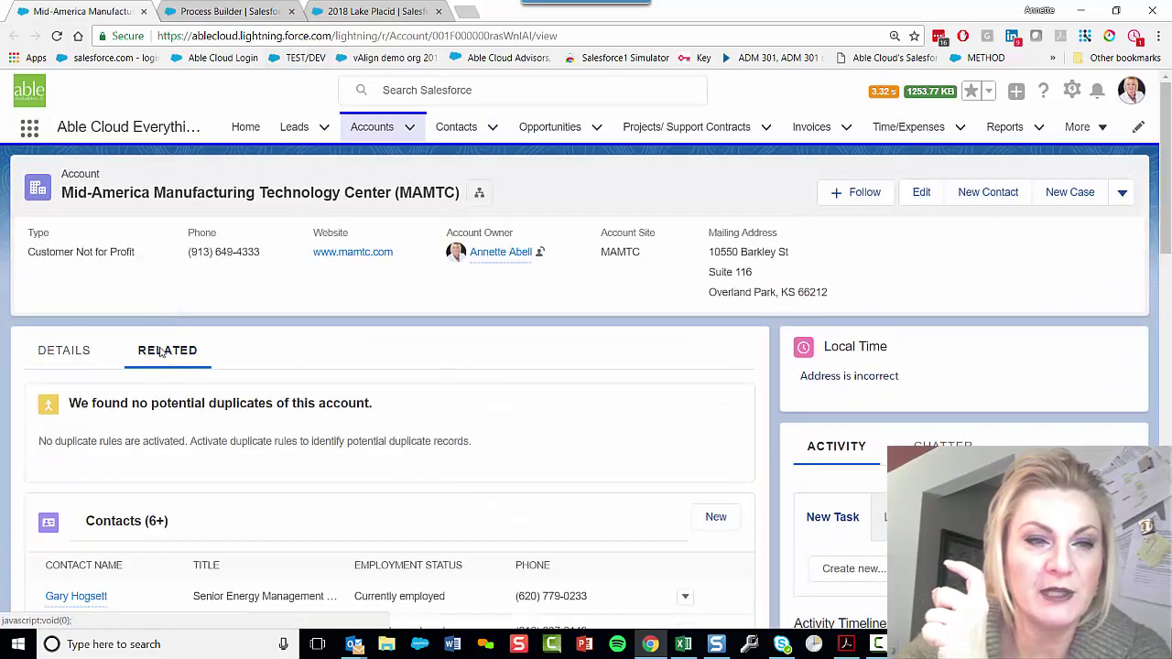
{"action": "scroll", "coordinate": [243, 441], "scroll_direction": "down", "scroll_amount": 3}
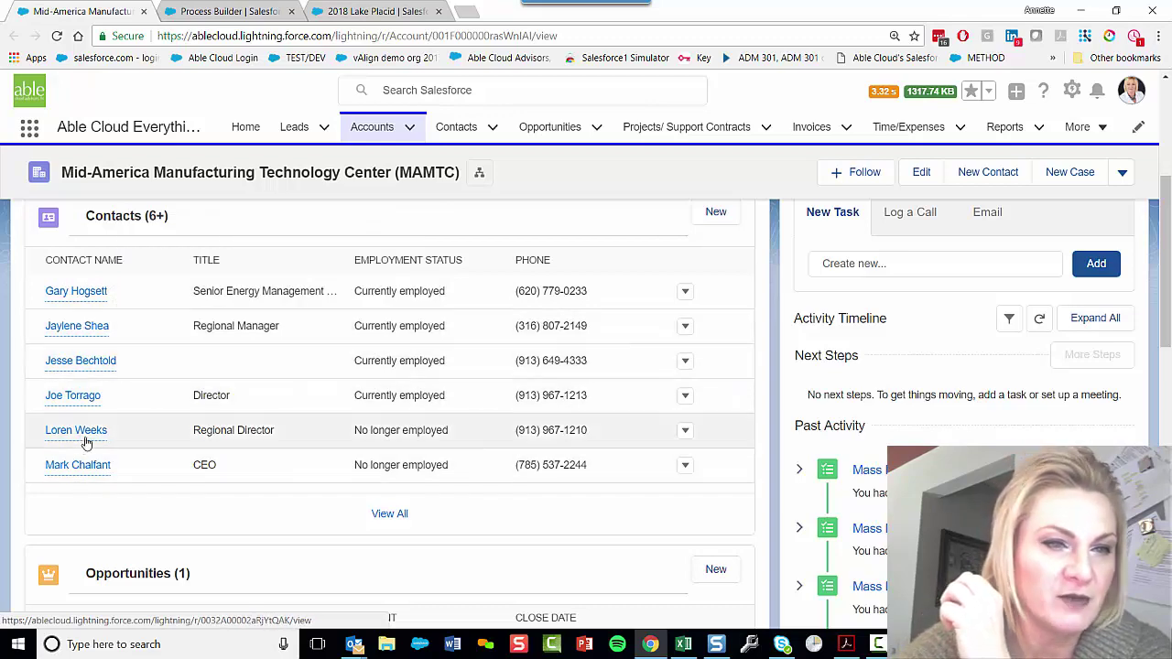
{"action": "left_click", "coordinate": [389, 514]}
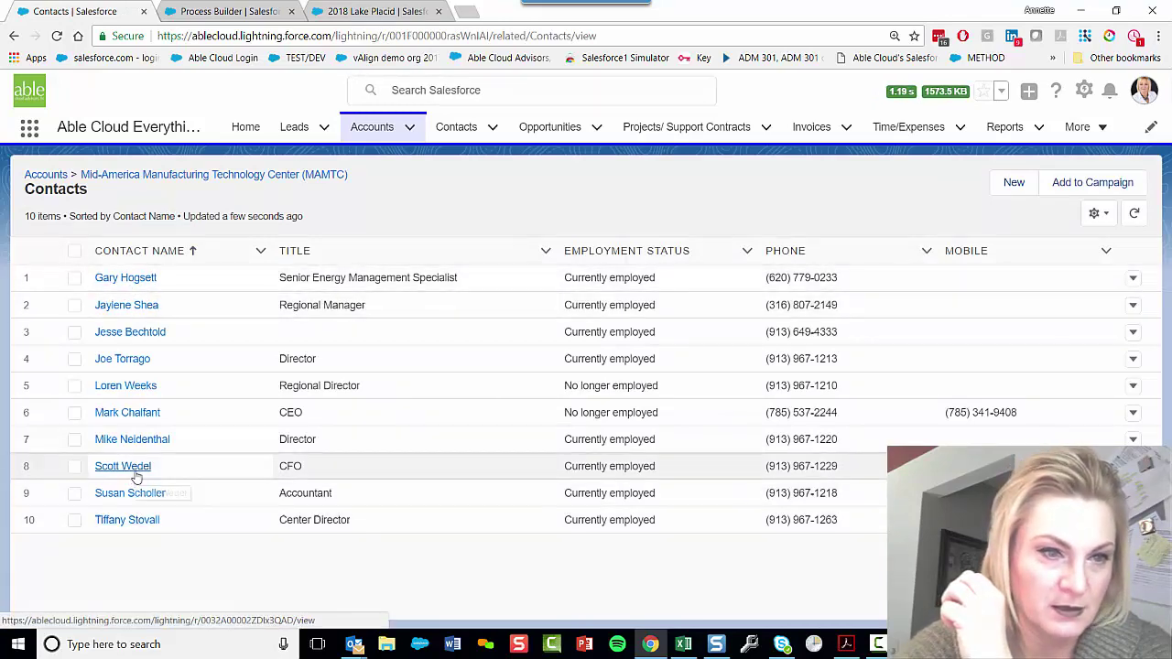
{"action": "left_click", "coordinate": [123, 466]}
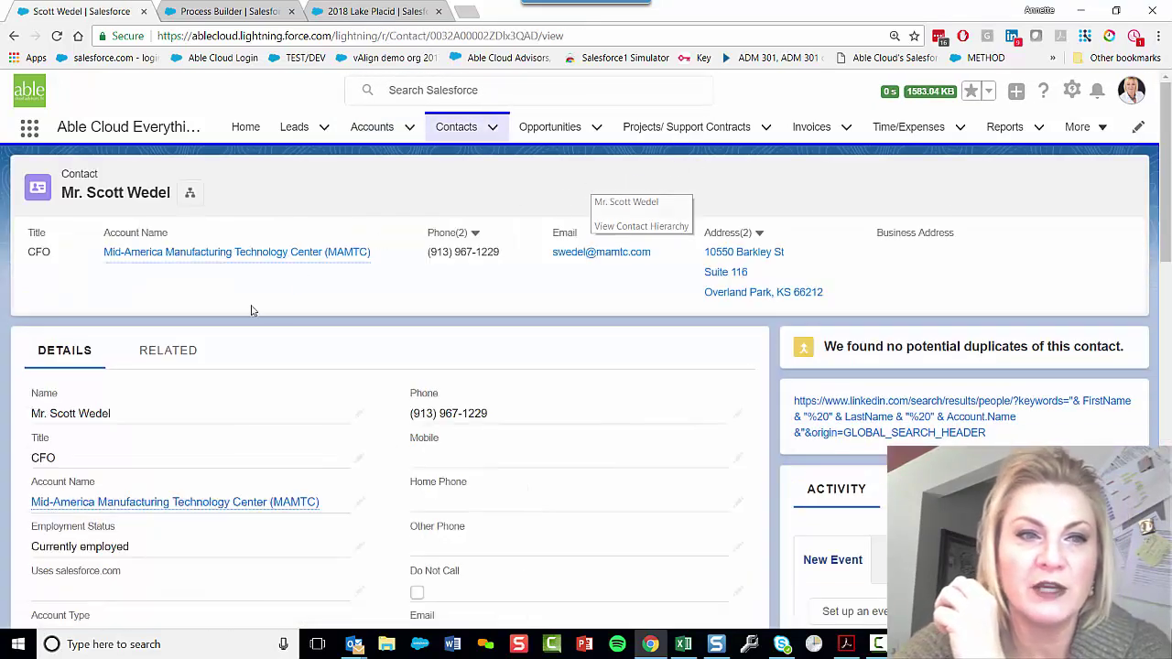
{"action": "scroll", "coordinate": [430, 234], "scroll_direction": "down", "scroll_amount": 4}
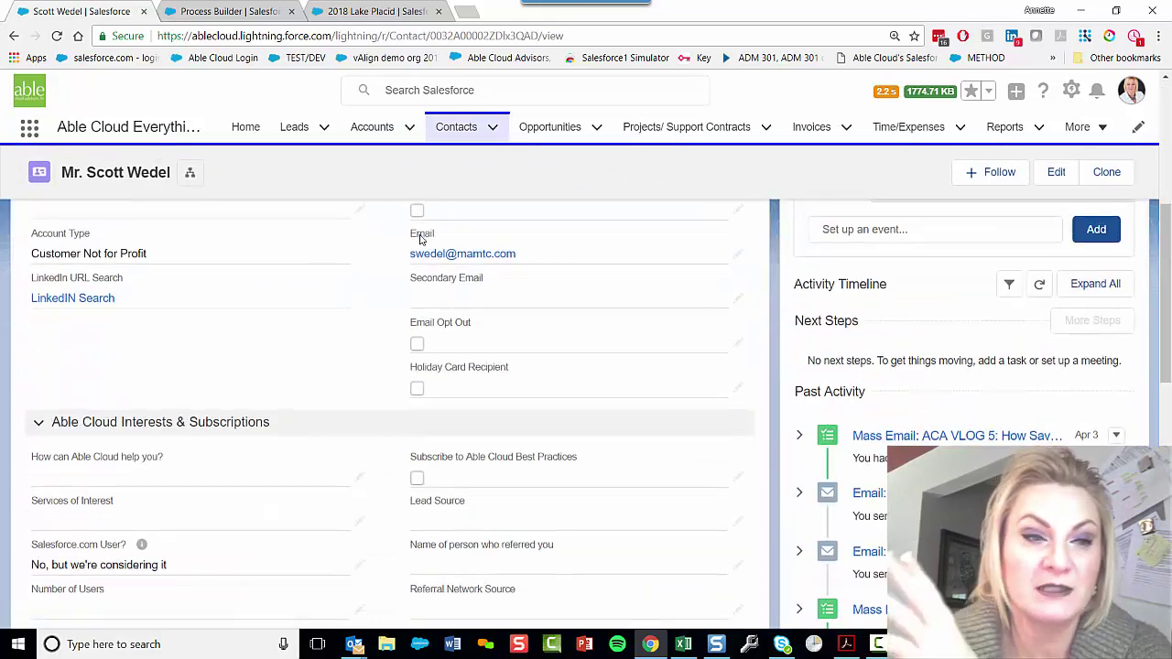
{"action": "scroll", "coordinate": [420, 239], "scroll_direction": "down", "scroll_amount": 4}
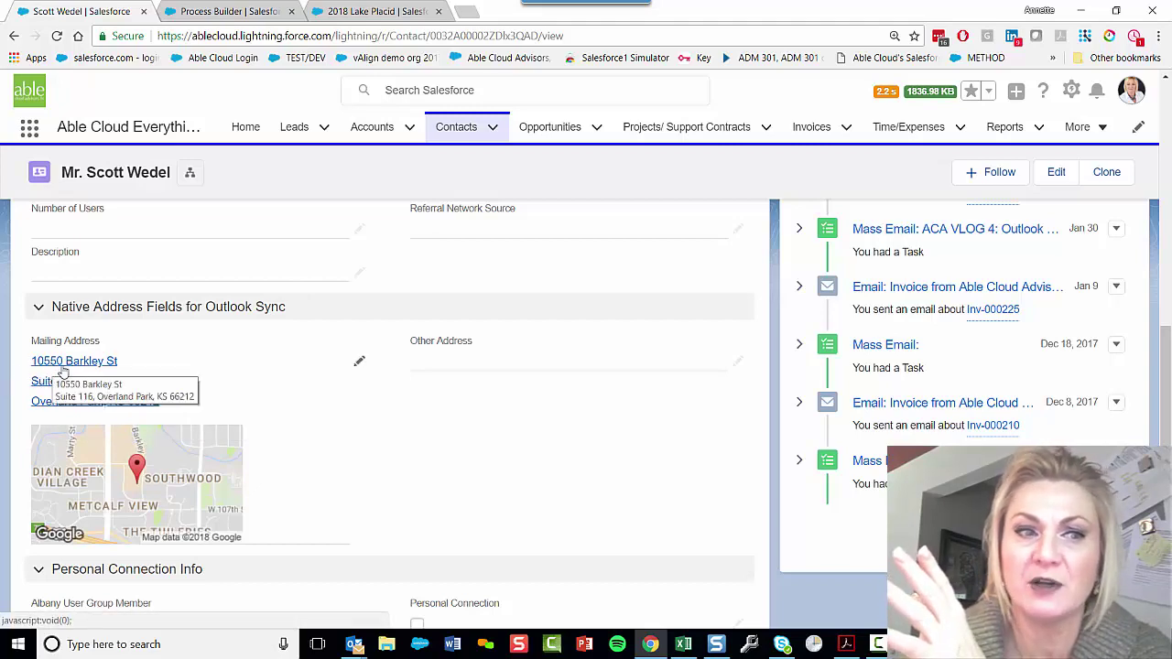
{"action": "scroll", "coordinate": [324, 358], "scroll_direction": "down", "scroll_amount": 4}
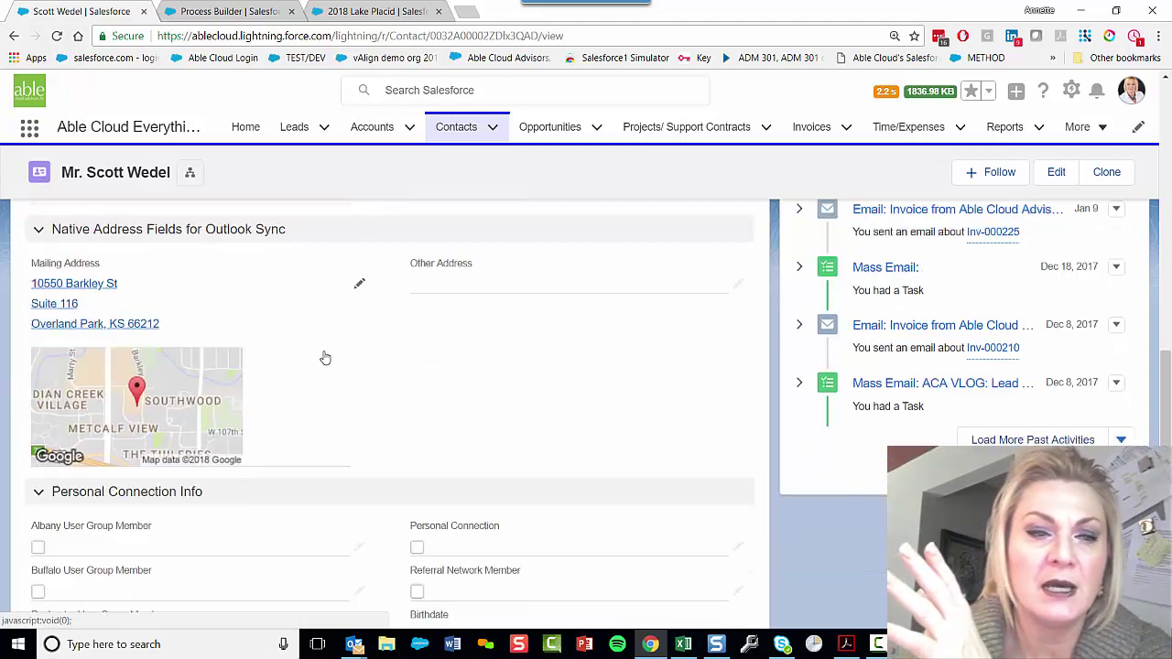
{"action": "scroll", "coordinate": [323, 356], "scroll_direction": "up", "scroll_amount": 6}
{"action": "scroll", "coordinate": [323, 357], "scroll_direction": "up", "scroll_amount": 10}
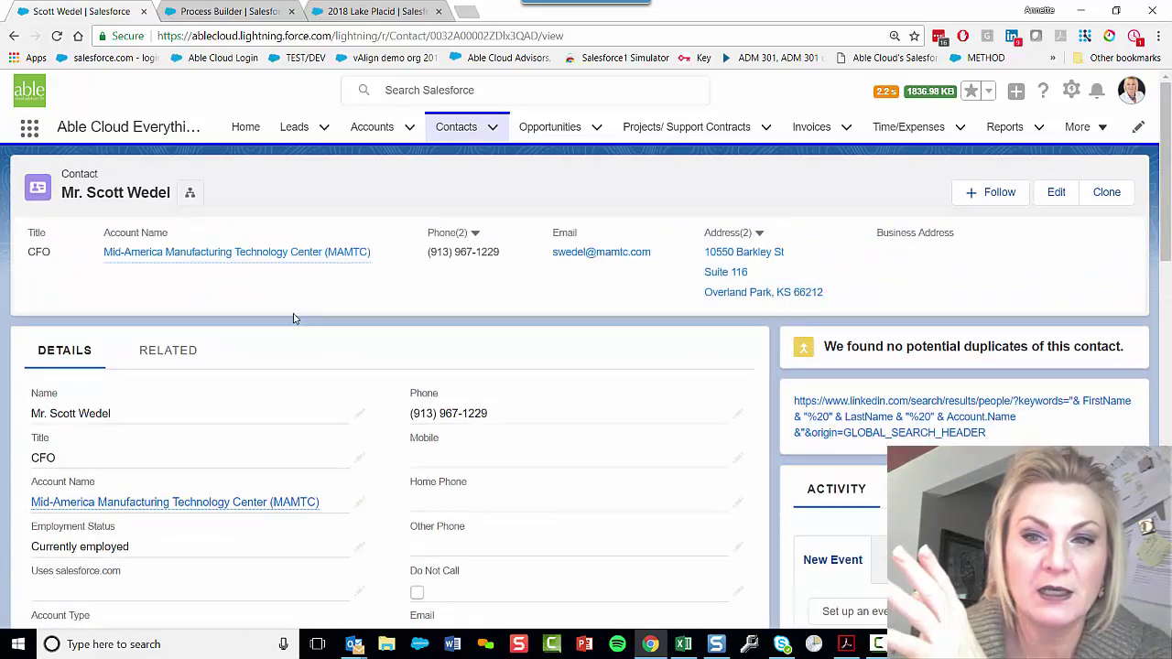
- Review the contact's related records, close Process Builder, and return to the 2018 Lake Placid opportunity
{"action": "left_click", "coordinate": [181, 353]}
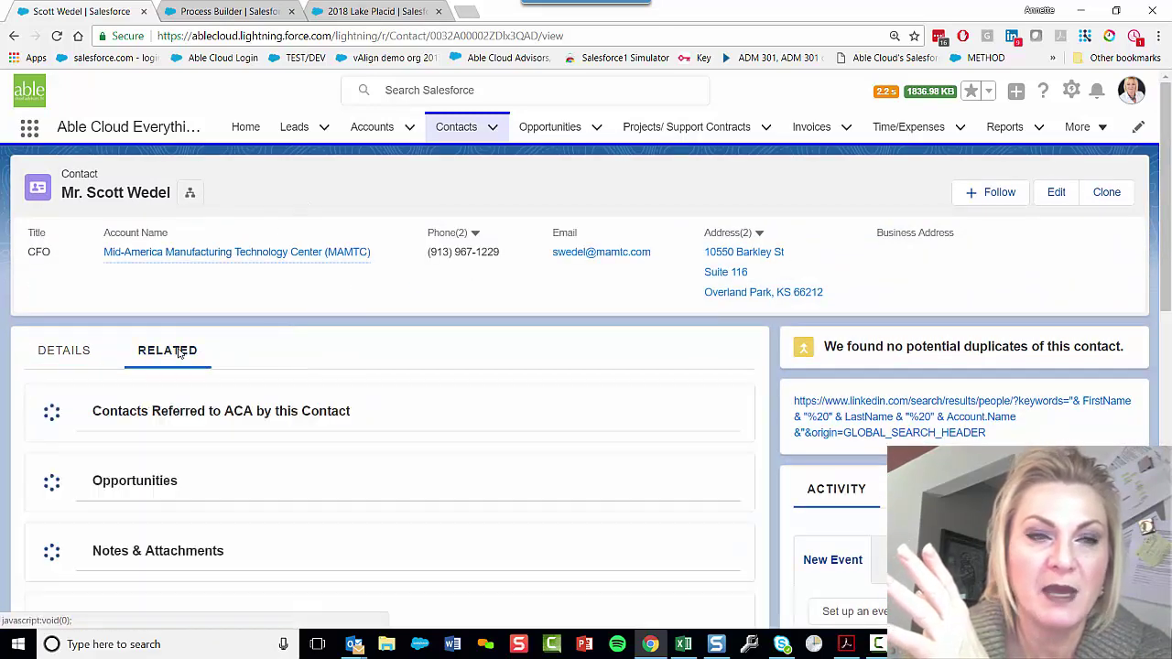
{"action": "scroll", "coordinate": [174, 353], "scroll_direction": "down", "scroll_amount": 10}
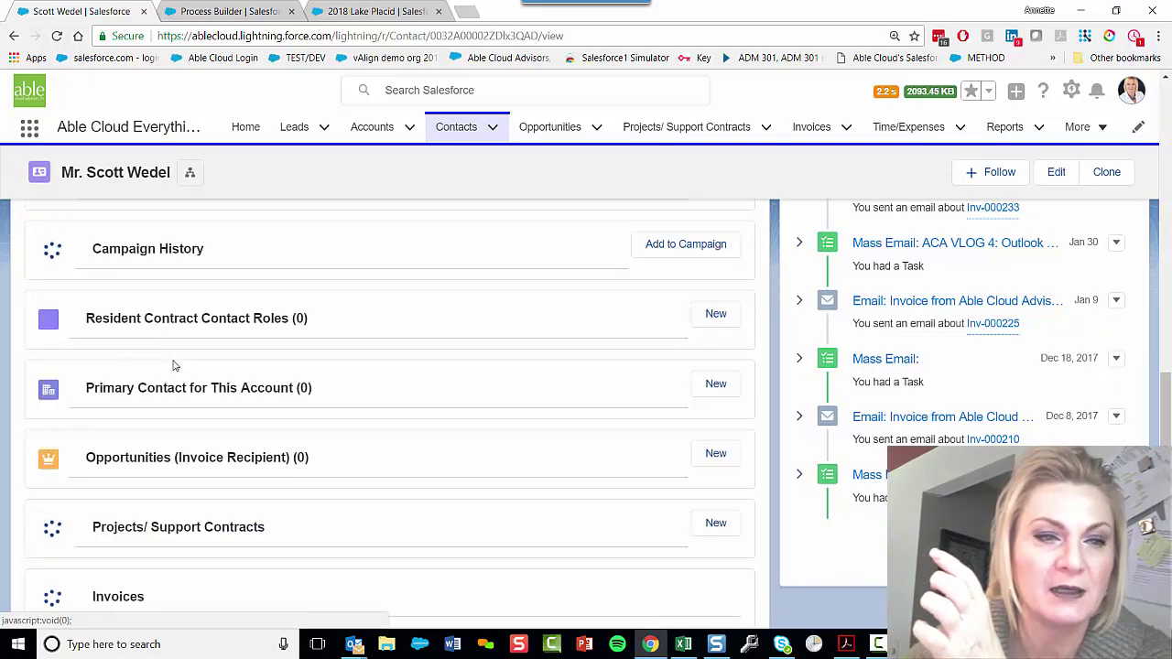
{"action": "scroll", "coordinate": [174, 364], "scroll_direction": "down", "scroll_amount": 5}
{"action": "scroll", "coordinate": [175, 366], "scroll_direction": "up", "scroll_amount": 4}
{"action": "scroll", "coordinate": [175, 368], "scroll_direction": "down", "scroll_amount": 4}
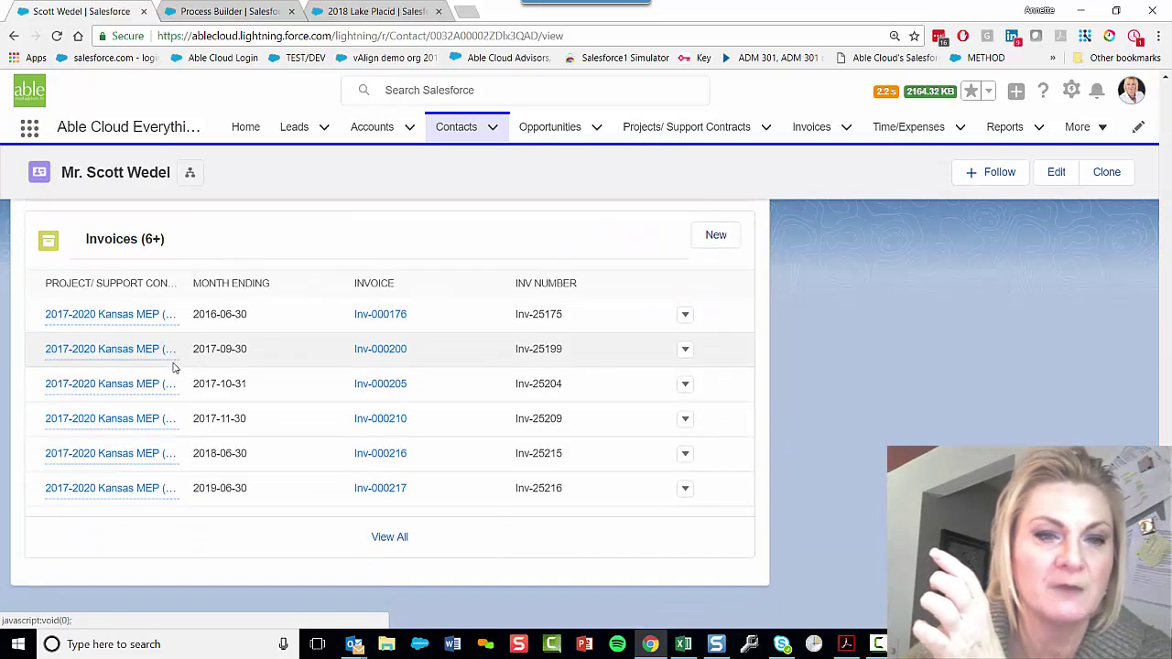
{"action": "scroll", "coordinate": [174, 366], "scroll_direction": "up", "scroll_amount": 10}
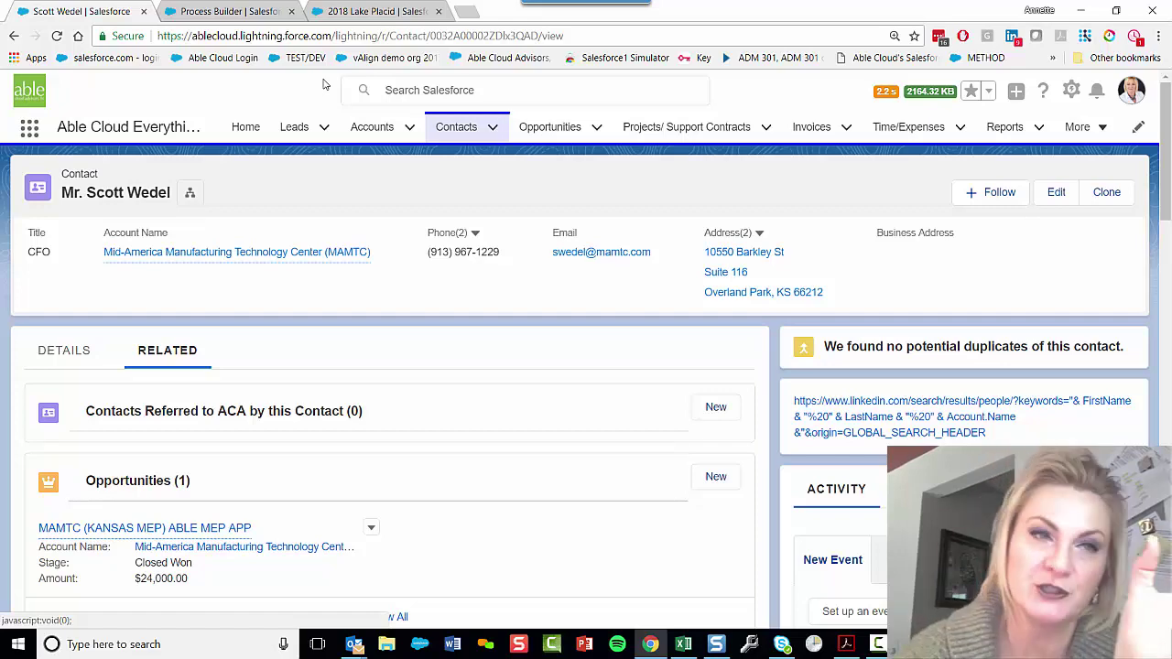
{"action": "left_click", "coordinate": [291, 11]}
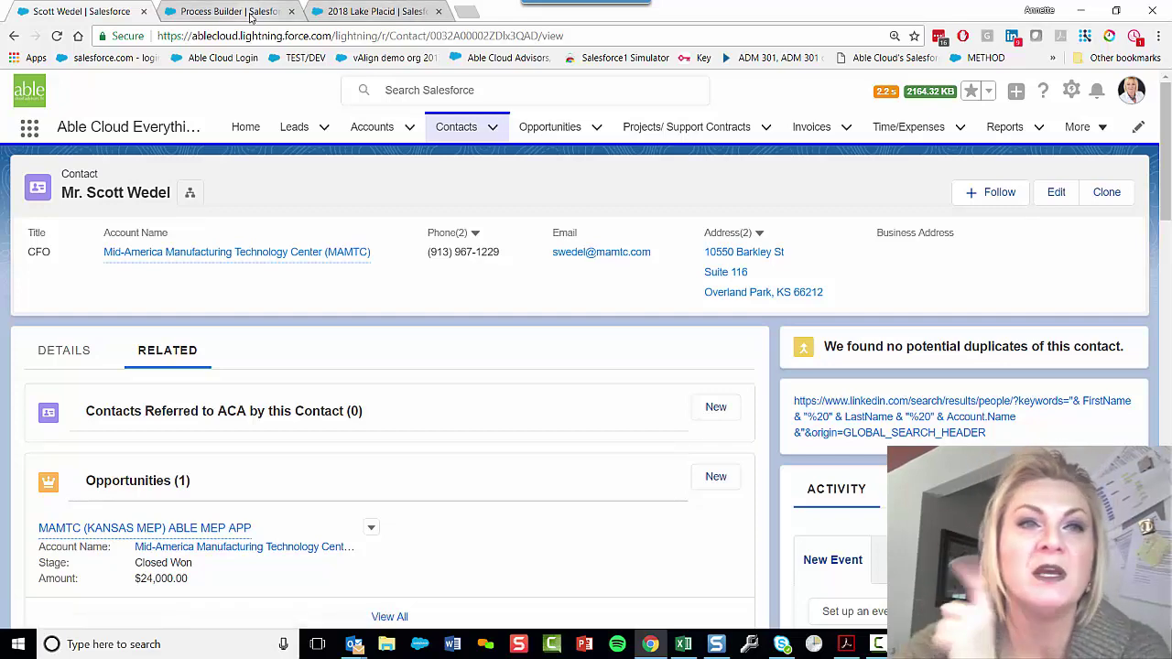
{"action": "left_click", "coordinate": [229, 11]}
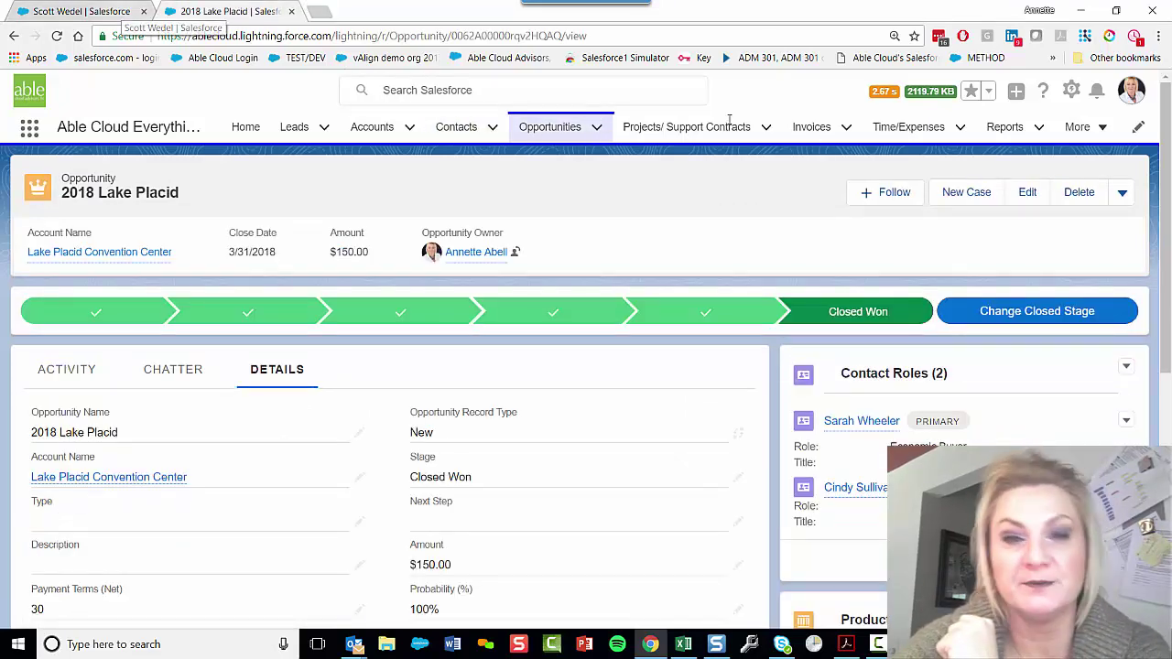